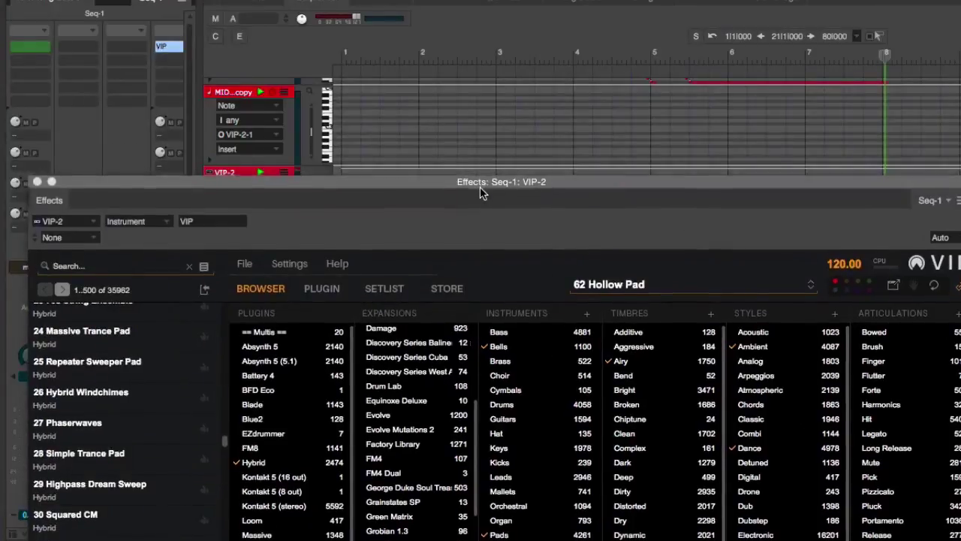
- Shift the VIP plug-in window lower in the DAW, keeping 62 Hollow Pad in the browser
{"action": "left_click_drag", "start_coordinate": [461, 1], "coordinate": [454, 99]}
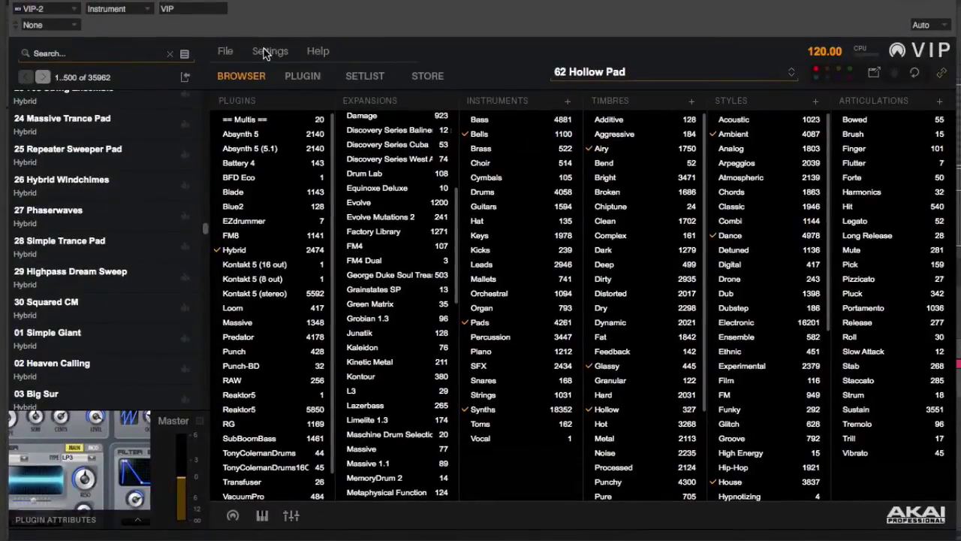
{"action": "left_click", "coordinate": [265, 54]}
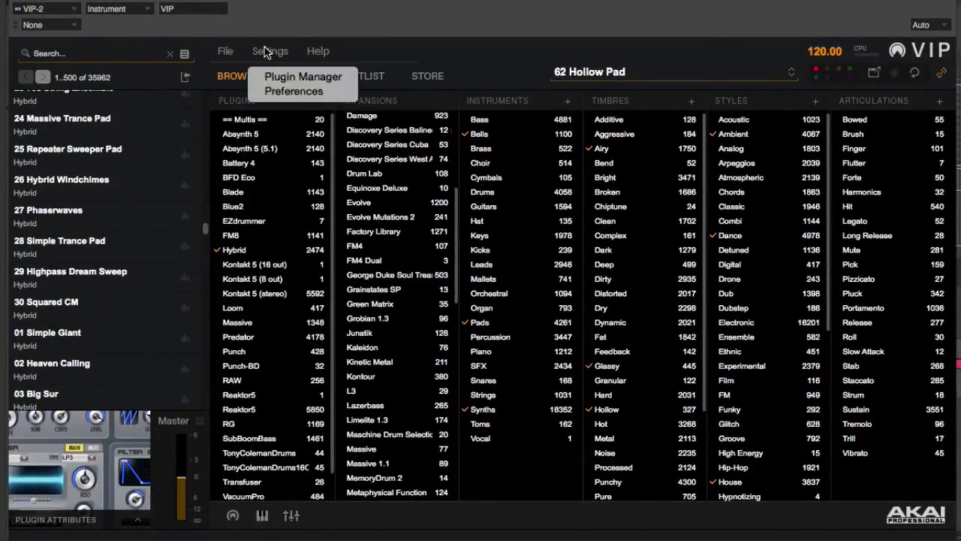
{"action": "left_click", "coordinate": [282, 72]}
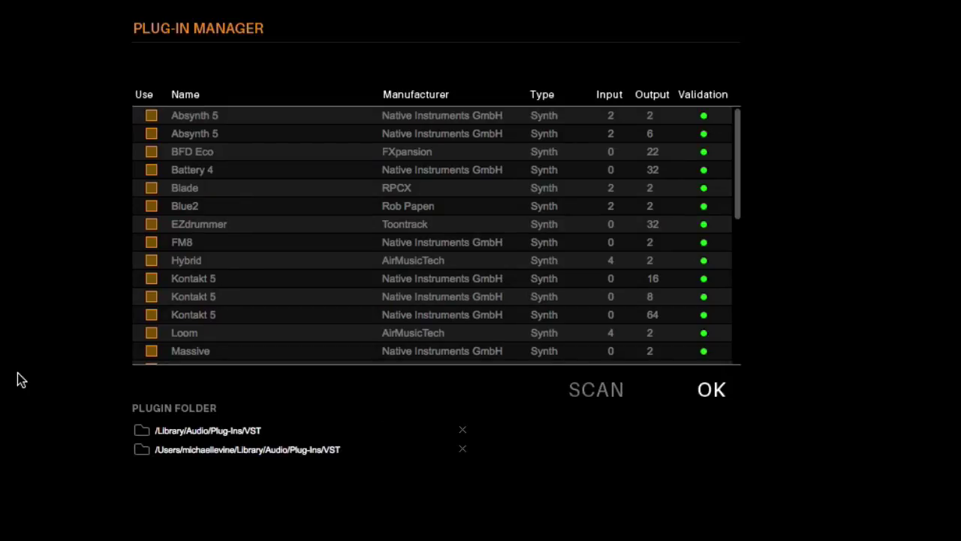
{"action": "scroll", "coordinate": [223, 132], "scroll_direction": "down", "scroll_amount": 1}
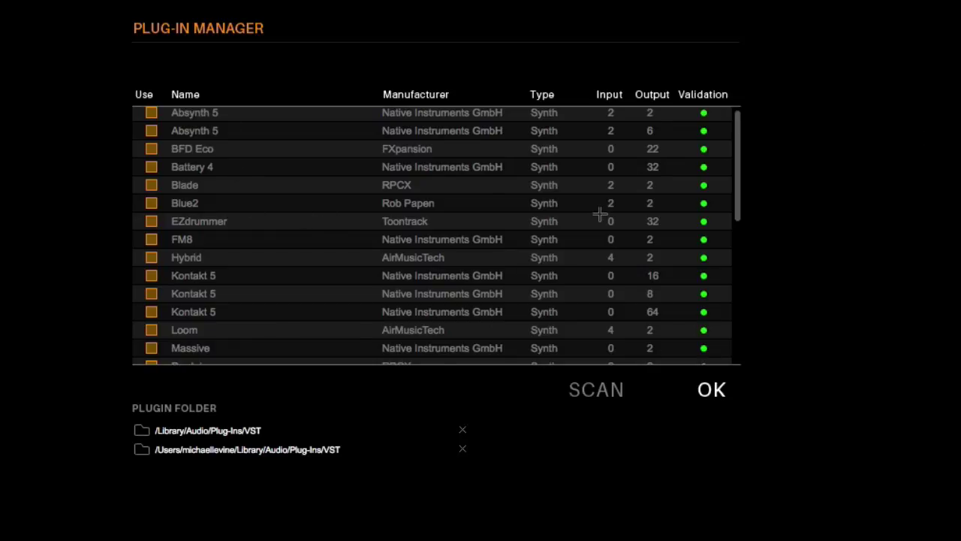
{"action": "scroll", "coordinate": [532, 225], "scroll_direction": "up", "scroll_amount": 1}
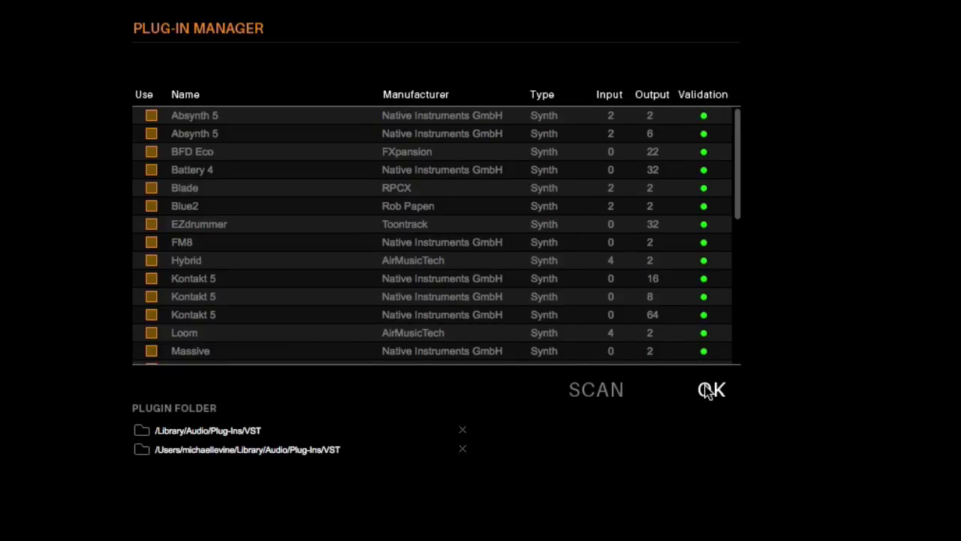
{"action": "left_click", "coordinate": [709, 390]}
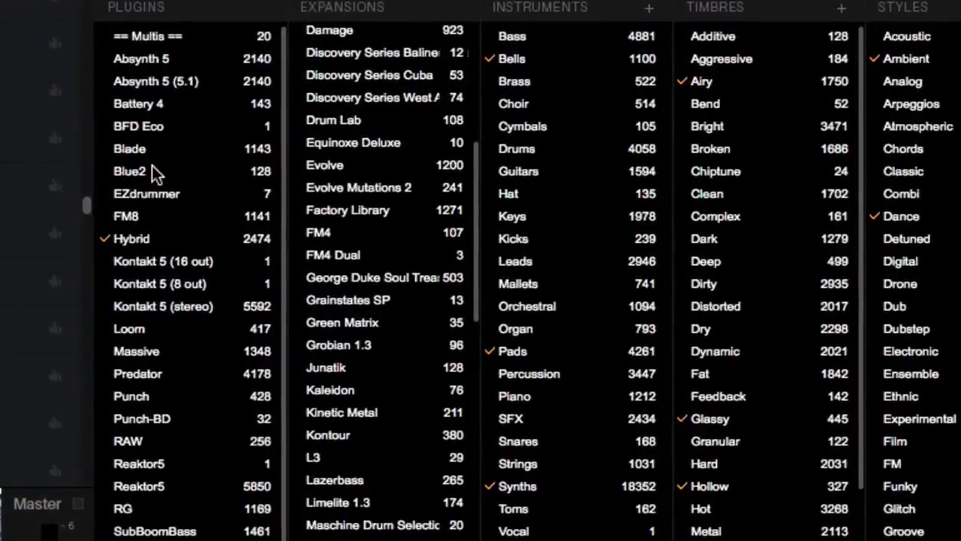
{"action": "scroll", "coordinate": [244, 214], "scroll_direction": "down", "scroll_amount": 2}
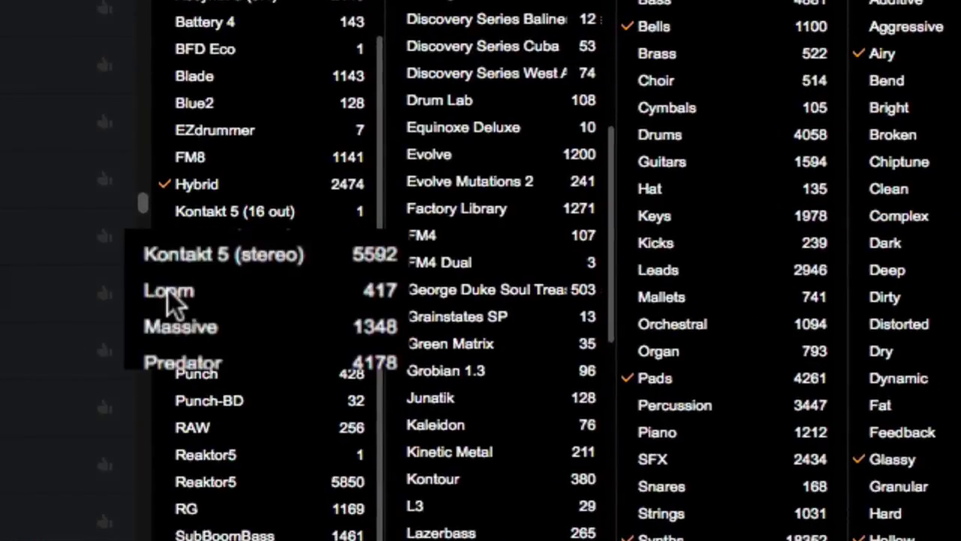
{"action": "left_click", "coordinate": [168, 290]}
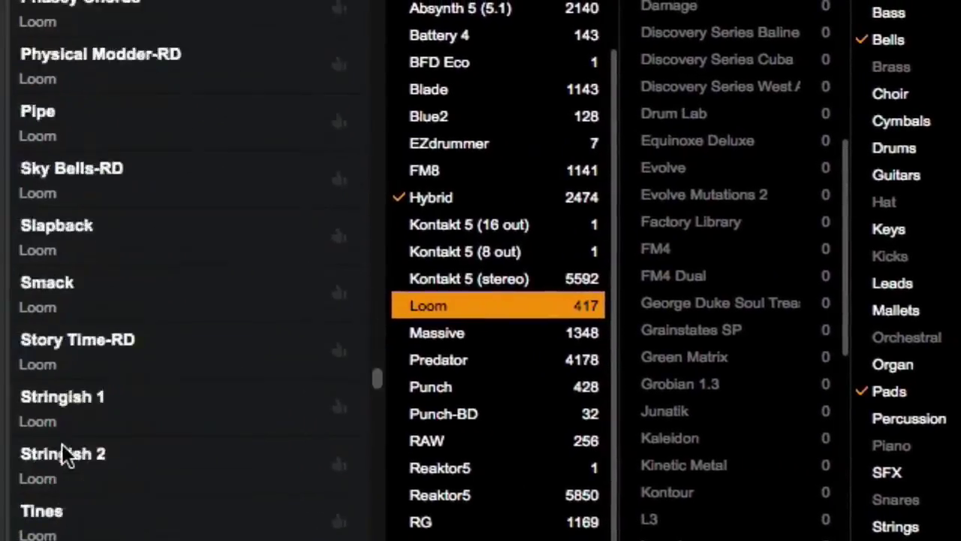
{"action": "scroll", "coordinate": [69, 437], "scroll_direction": "up", "scroll_amount": 5}
{"action": "scroll", "coordinate": [69, 438], "scroll_direction": "up", "scroll_amount": 10}
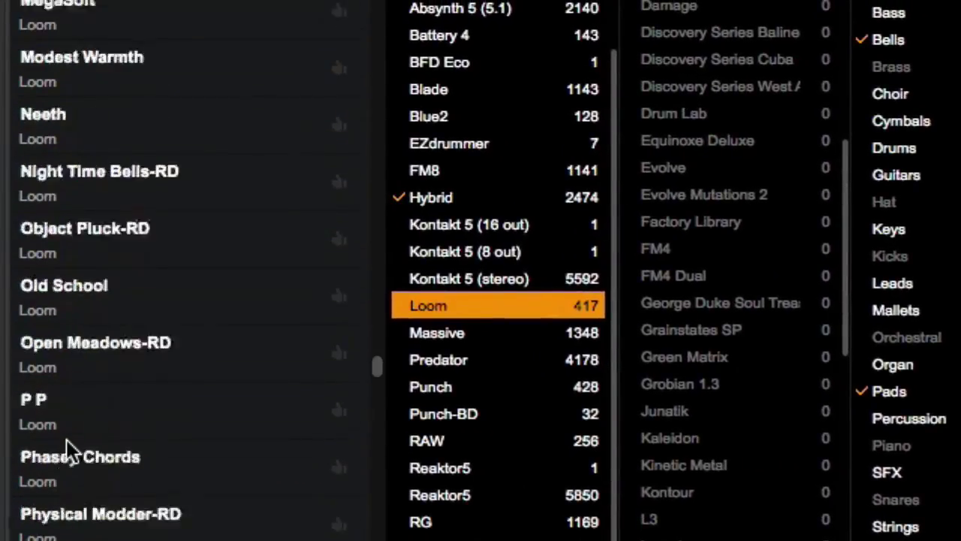
{"action": "left_click", "coordinate": [560, 304]}
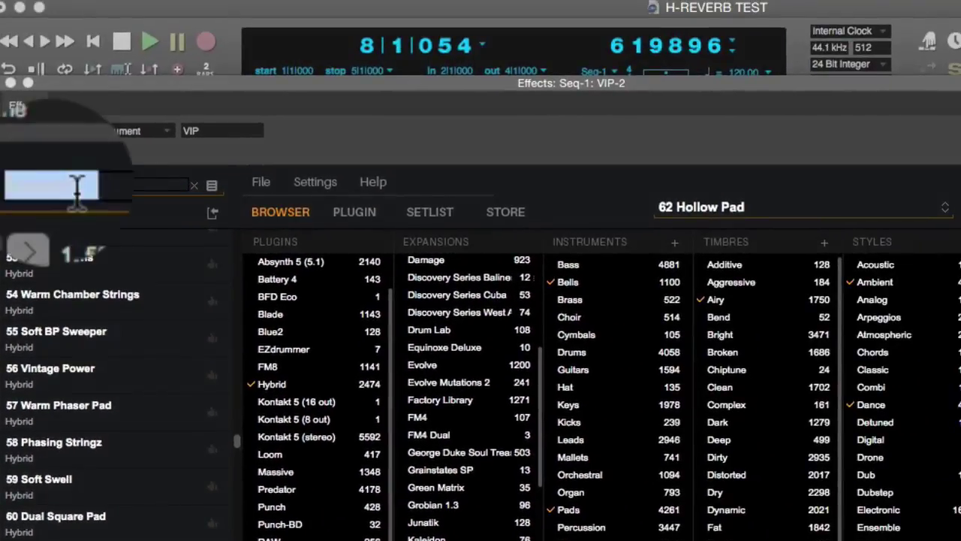
- Search presets for 'lead' and page through to the final results page, 1501–1556
{"action": "type", "text": "lead"}
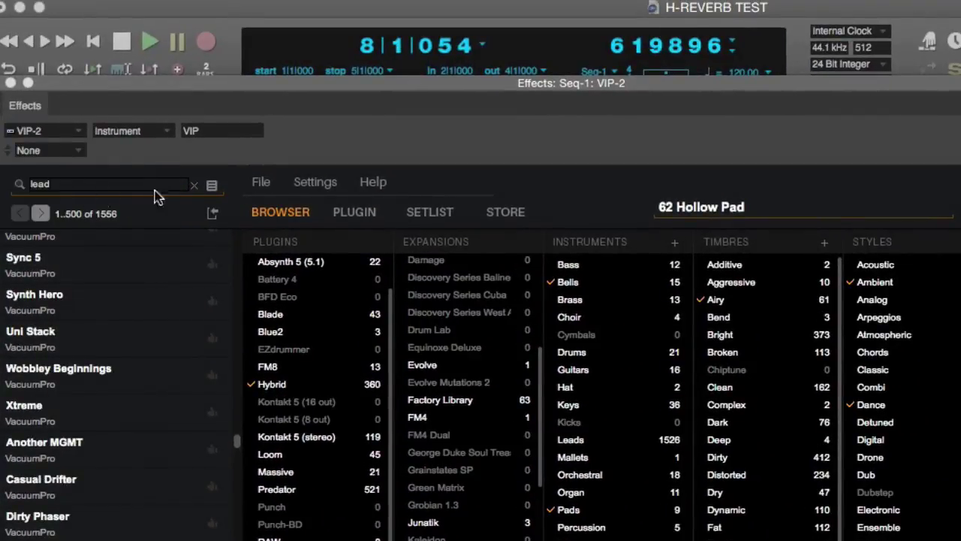
{"action": "scroll", "coordinate": [90, 452], "scroll_direction": "down", "scroll_amount": 10}
{"action": "scroll", "coordinate": [93, 458], "scroll_direction": "down", "scroll_amount": 15}
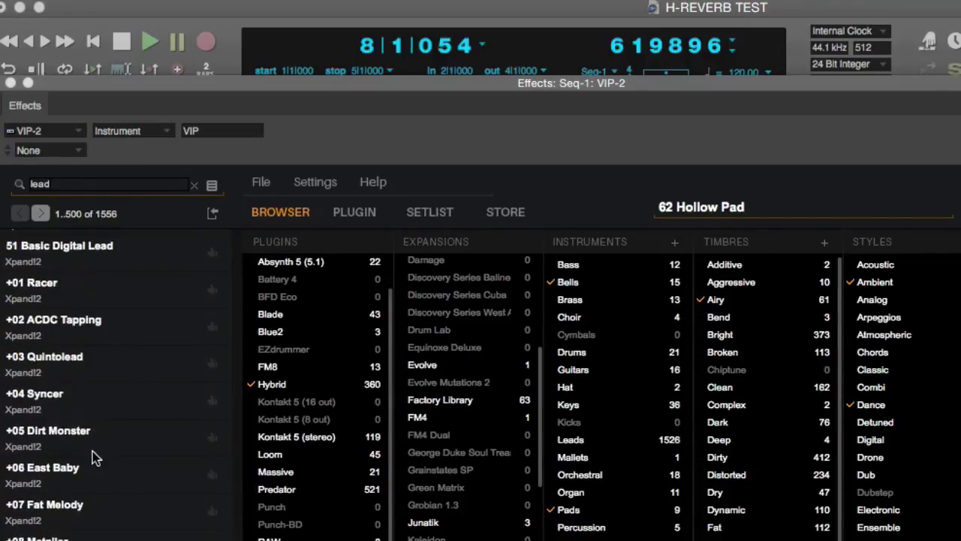
{"action": "scroll", "coordinate": [93, 458], "scroll_direction": "down", "scroll_amount": 15}
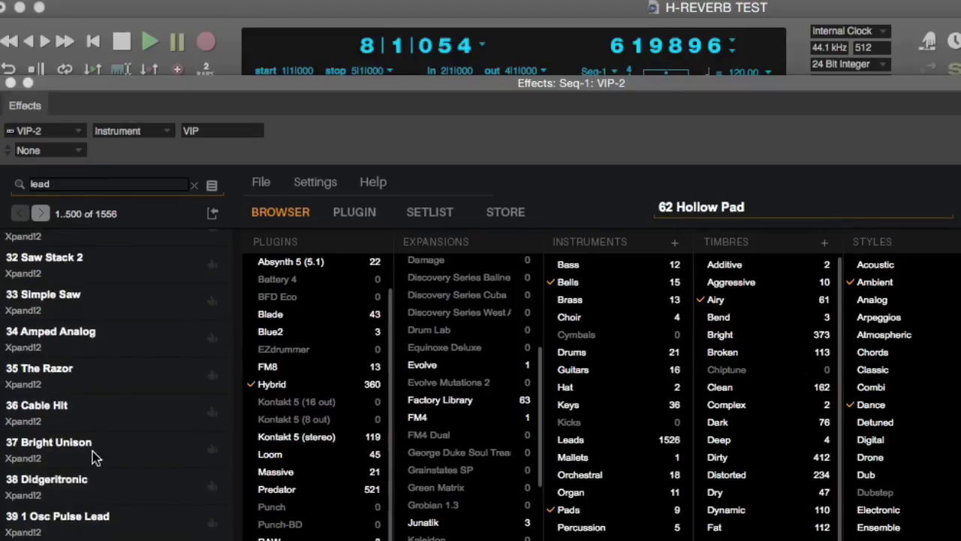
{"action": "scroll", "coordinate": [96, 459], "scroll_direction": "up", "scroll_amount": 3}
{"action": "scroll", "coordinate": [95, 460], "scroll_direction": "up", "scroll_amount": 5}
{"action": "scroll", "coordinate": [95, 459], "scroll_direction": "down", "scroll_amount": 10}
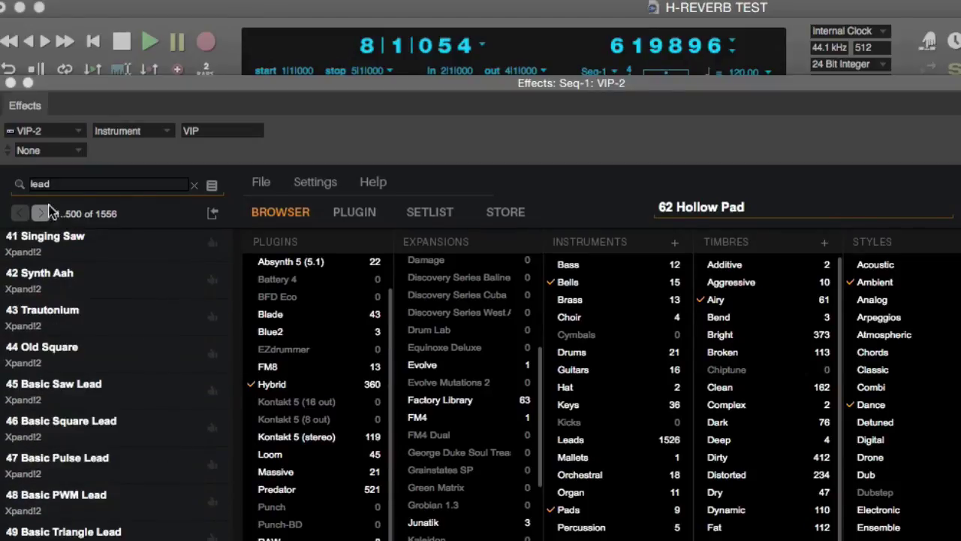
{"action": "left_click", "coordinate": [41, 214]}
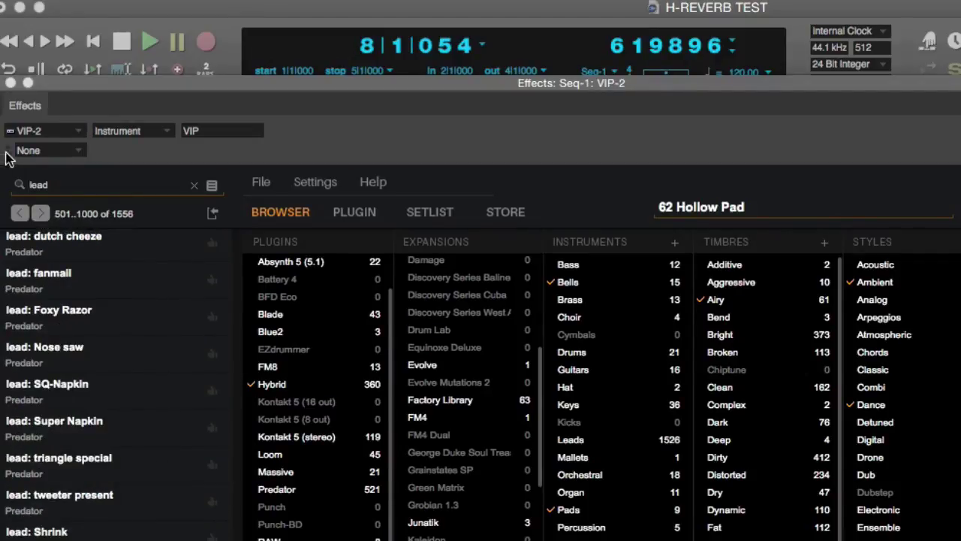
{"action": "left_click", "coordinate": [41, 214]}
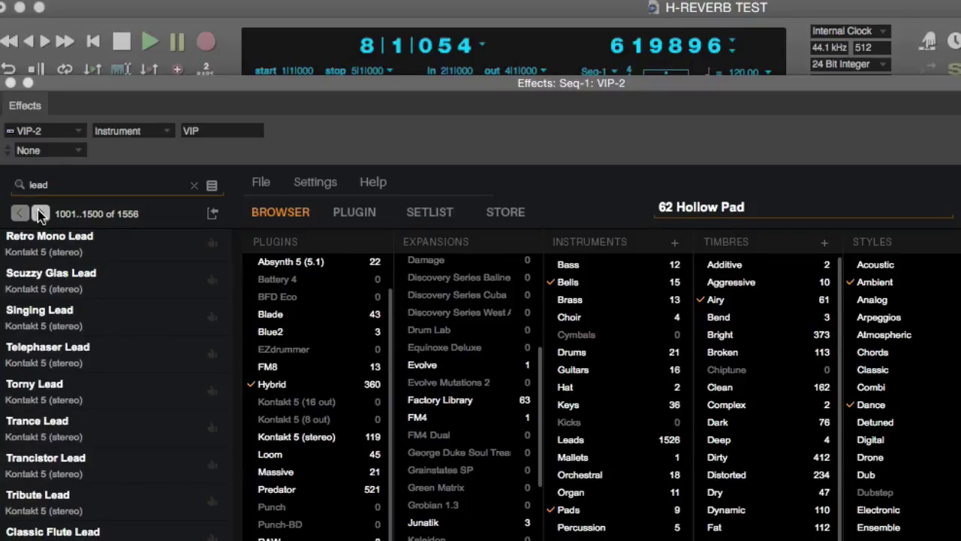
{"action": "left_click", "coordinate": [40, 214]}
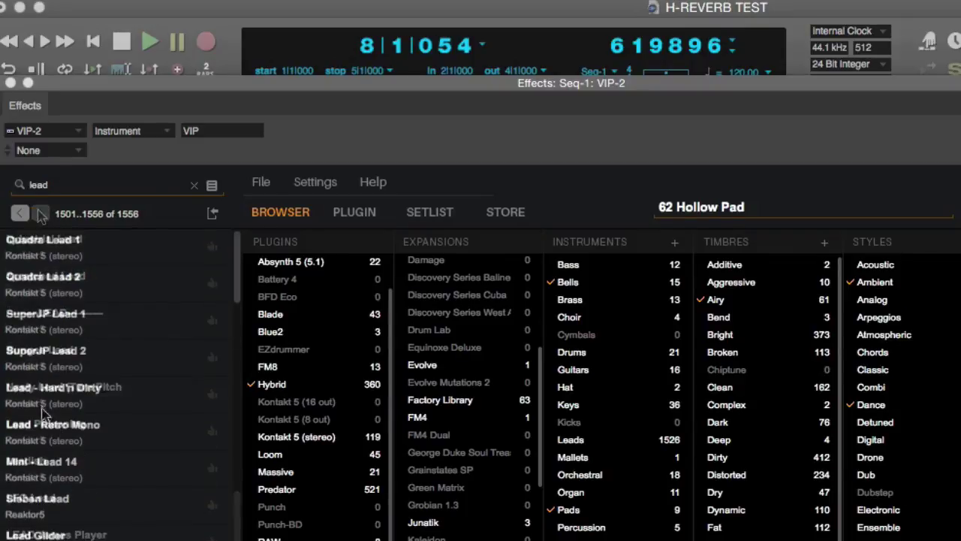
- Load Quadra Lead 2 and float its Kontakt interface in a separate window
{"action": "left_click", "coordinate": [21, 286]}
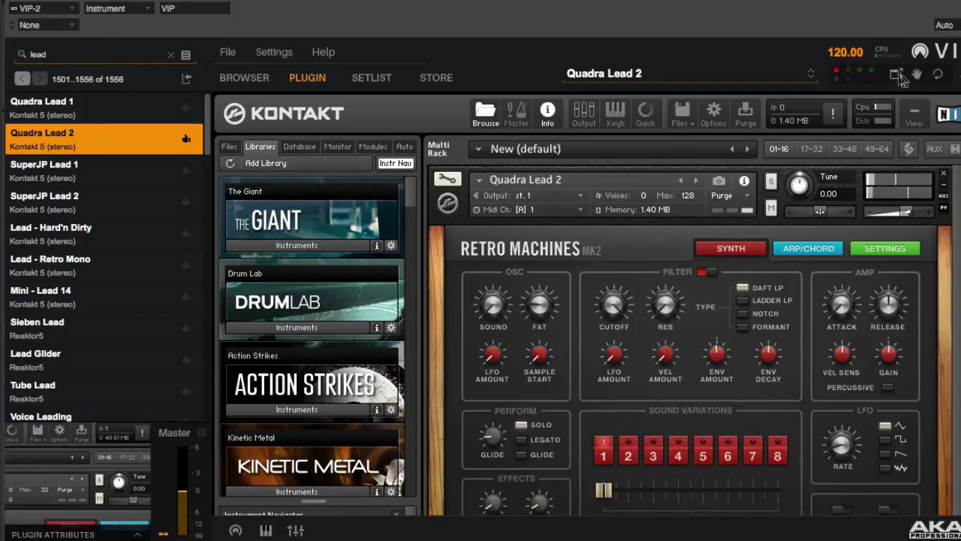
{"action": "left_click", "coordinate": [896, 74]}
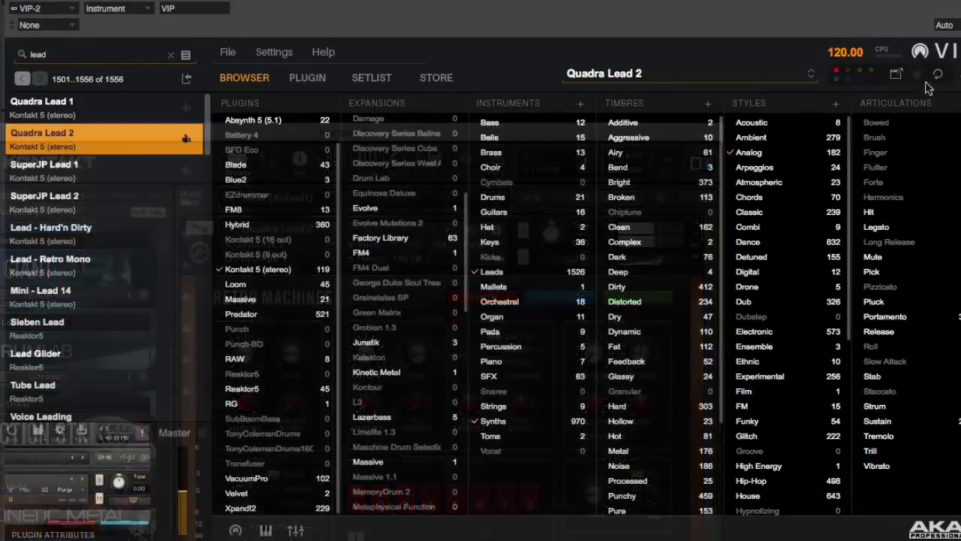
- Close the floating Kontakt window, filter to Choir, and load Xpand!2's +74 Female Aah Pad
{"action": "key", "text": "Escape"}
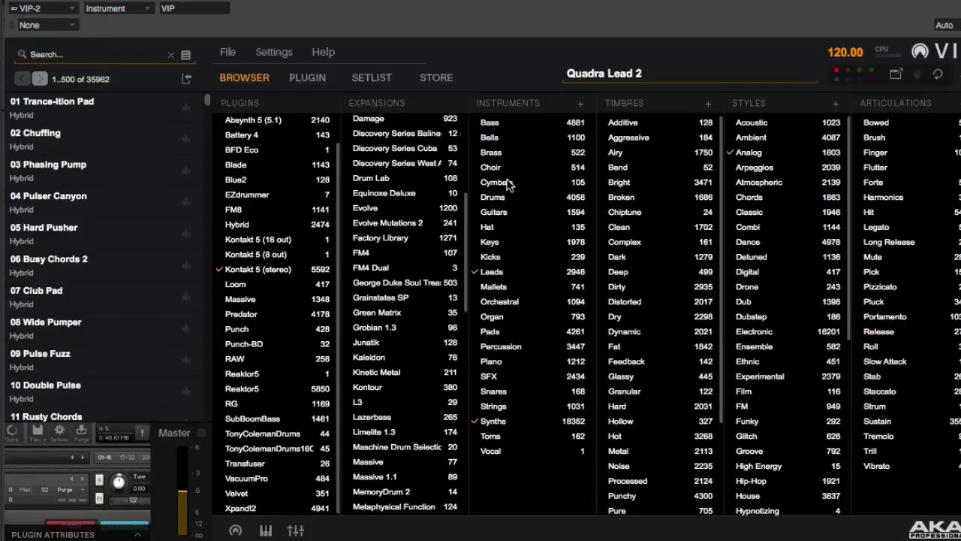
{"action": "left_click", "coordinate": [473, 152]}
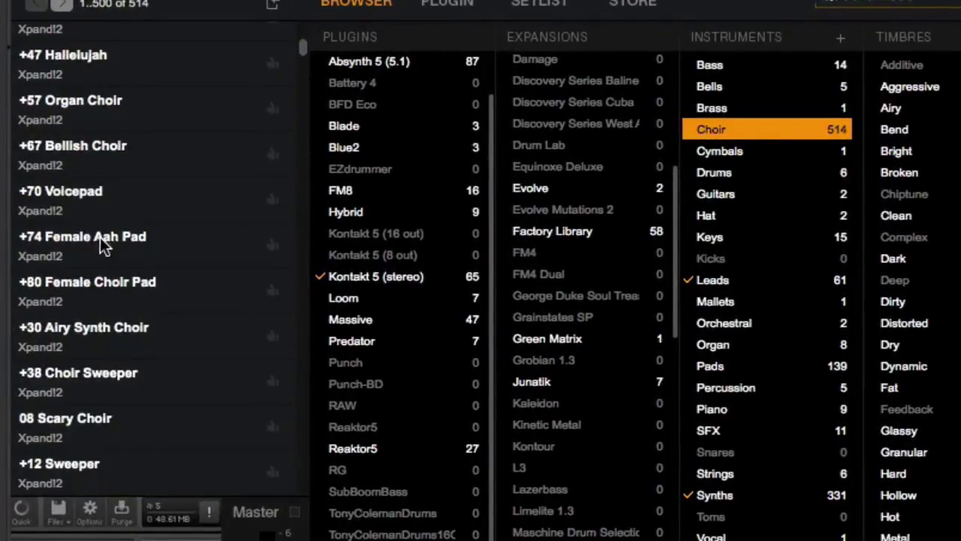
{"action": "left_click", "coordinate": [100, 237]}
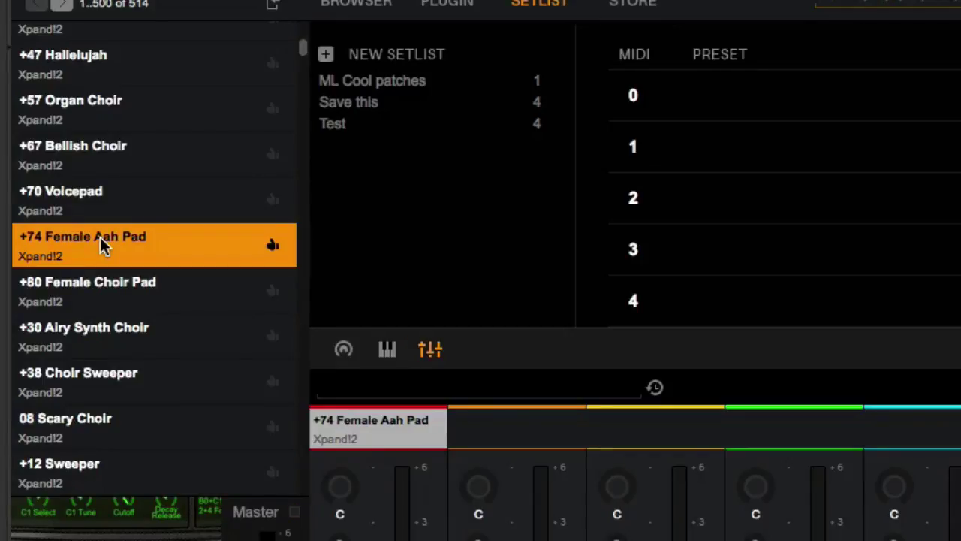
- Show the multi mixer strips, with Reaktor5's Manhattan on the first channel
{"action": "scroll", "coordinate": [118, 154], "scroll_direction": "up", "scroll_amount": 5}
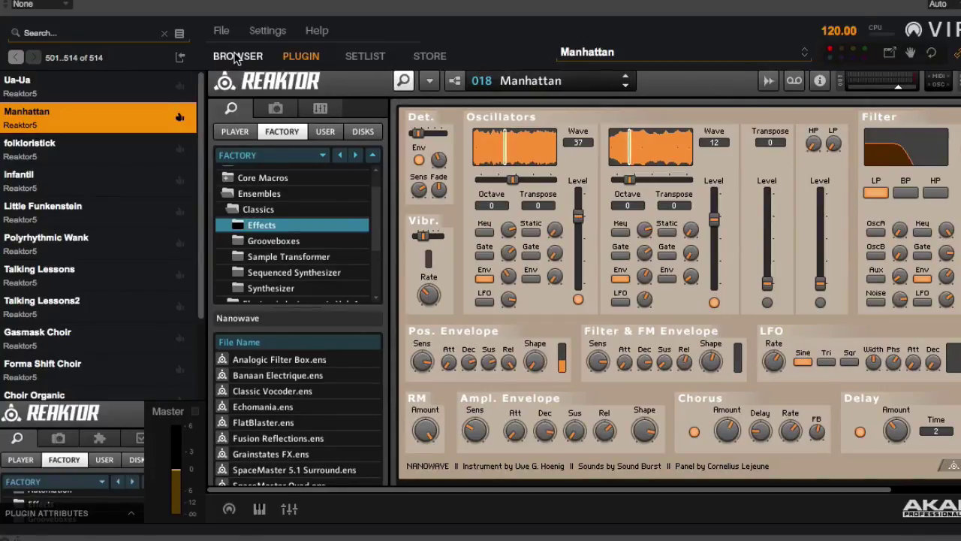
{"action": "left_click", "coordinate": [289, 509]}
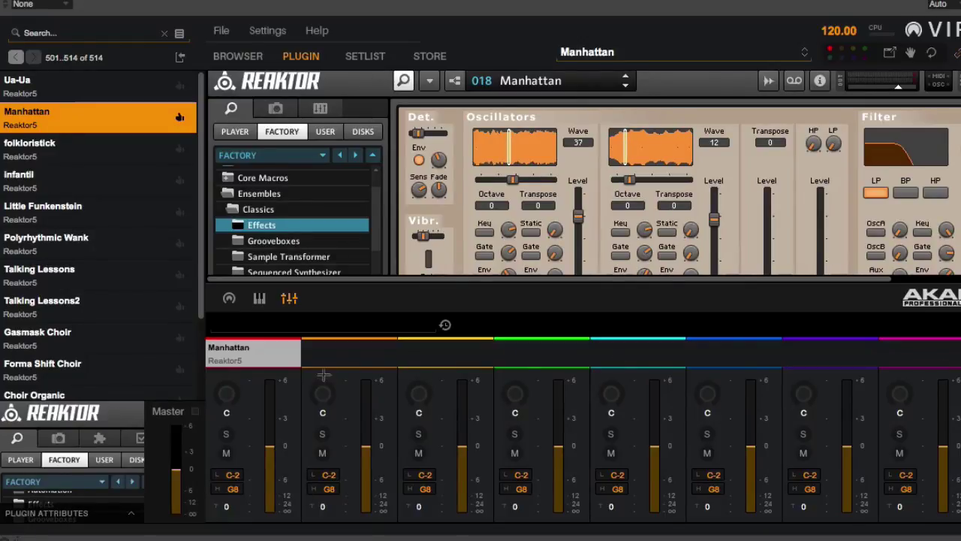
- Drop Talking Lessons, Gasmask Choir and 21 Choiresque Pad onto mixer parts 2, 3 and 4
{"action": "left_click_drag", "start_coordinate": [40, 275], "coordinate": [327, 433]}
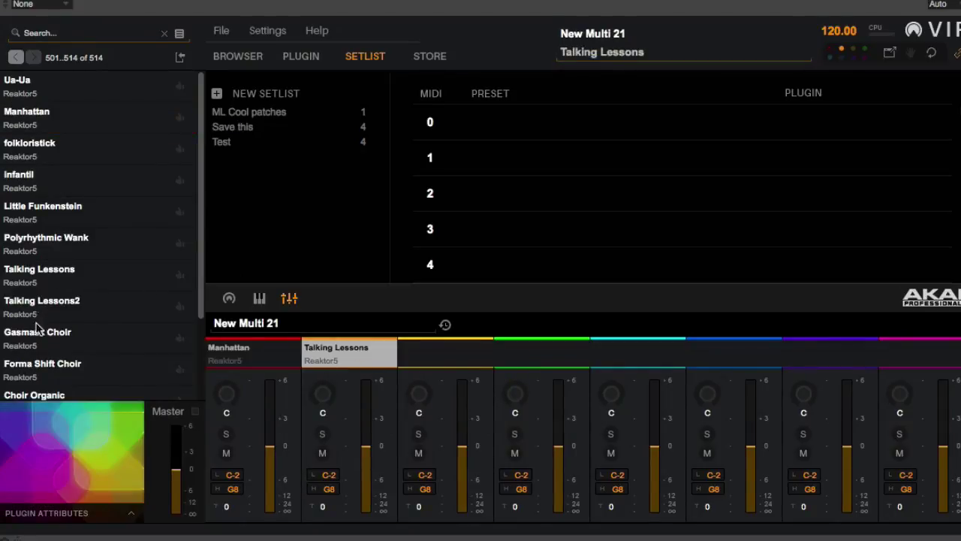
{"action": "left_click_drag", "start_coordinate": [34, 334], "coordinate": [390, 506]}
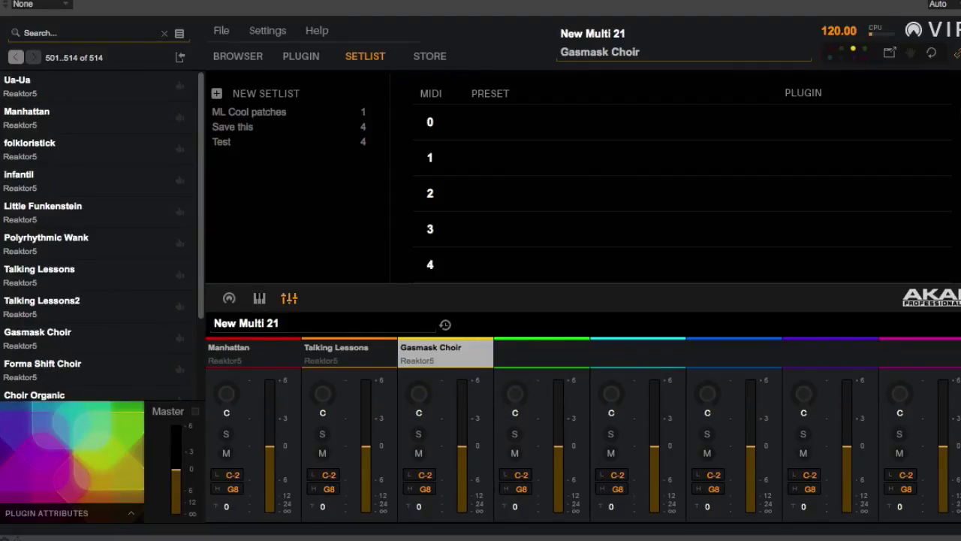
{"action": "left_click", "coordinate": [21, 58]}
{"action": "left_click_drag", "start_coordinate": [36, 80], "coordinate": [500, 377]}
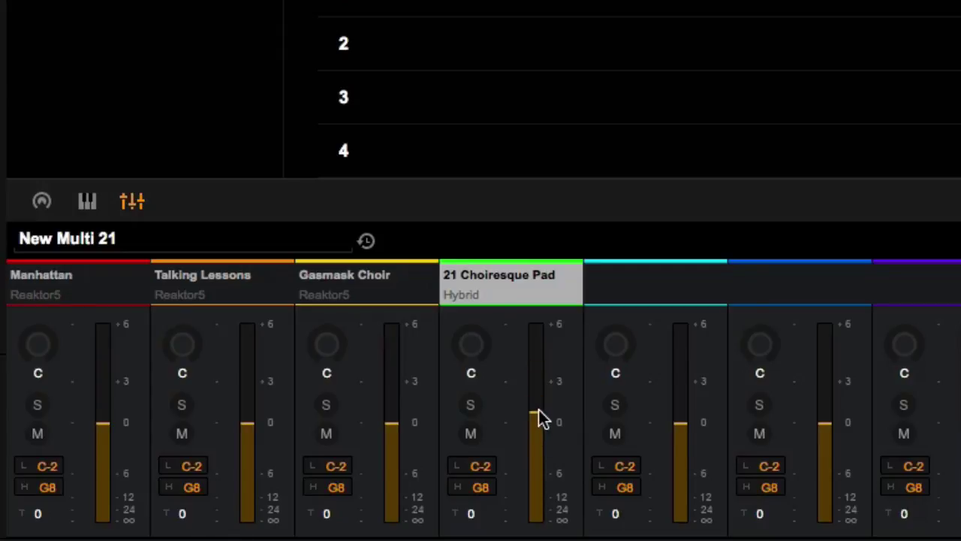
- Raise Gasmask Choir's volume, pan it to -4%, and briefly solo Manhattan
{"action": "left_click_drag", "start_coordinate": [393, 443], "coordinate": [389, 406]}
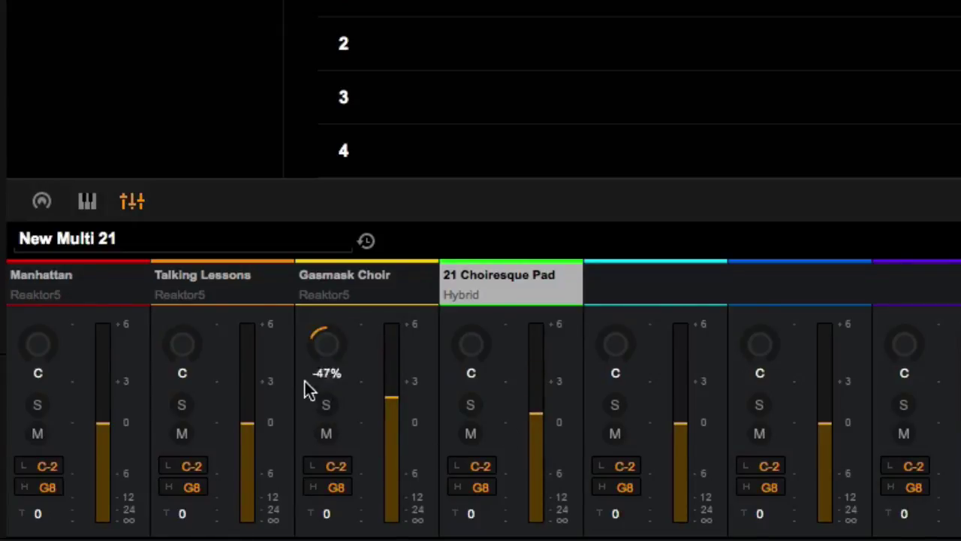
{"action": "left_click_drag", "start_coordinate": [320, 326], "coordinate": [317, 337]}
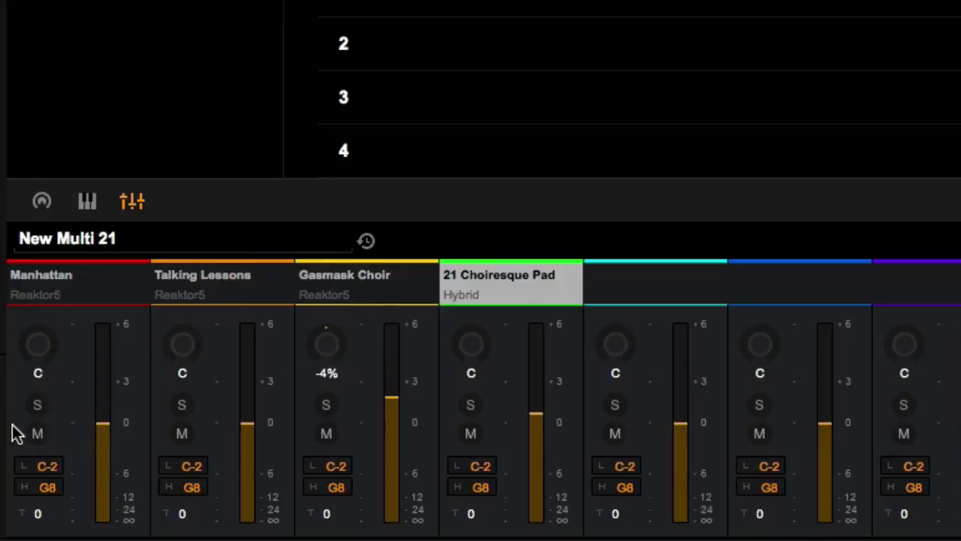
{"action": "left_click", "coordinate": [37, 406]}
{"action": "left_click", "coordinate": [39, 407]}
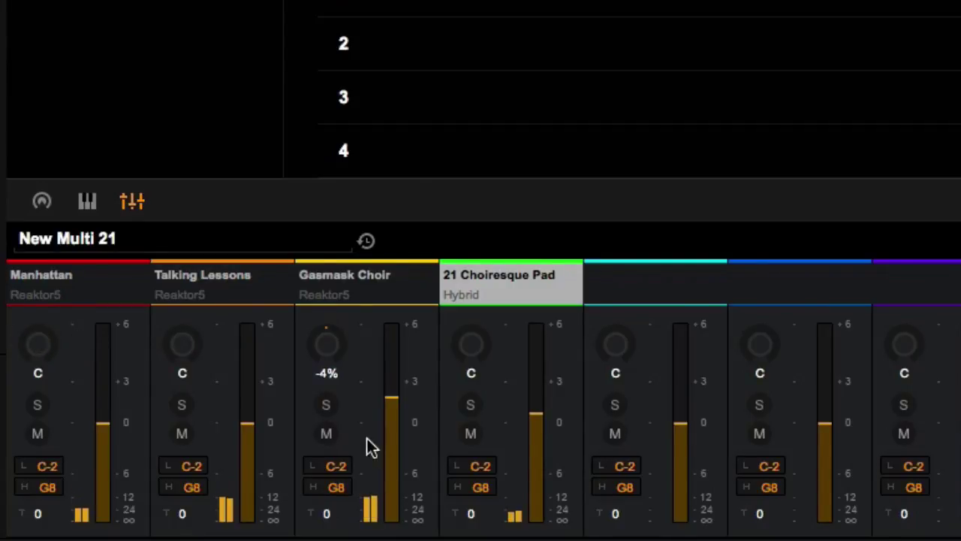
- Audition 21 Choiresque Pad, Gasmask Choir, Talking Lessons and Manhattan by soloing each in turn
{"action": "left_click", "coordinate": [466, 409]}
{"action": "left_click", "coordinate": [467, 412]}
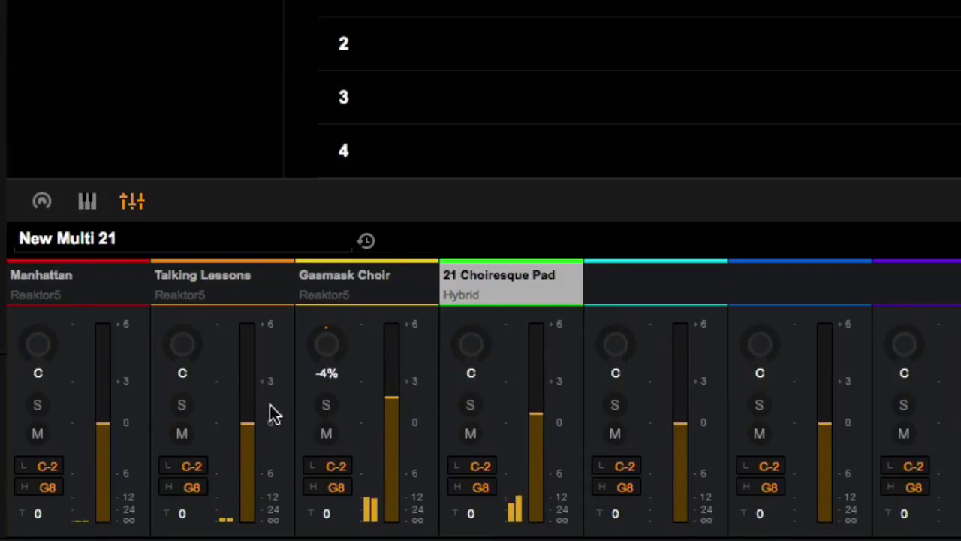
{"action": "left_click", "coordinate": [324, 410]}
{"action": "left_click", "coordinate": [324, 409]}
{"action": "left_click", "coordinate": [182, 407]}
{"action": "left_click", "coordinate": [183, 408]}
{"action": "left_click", "coordinate": [37, 405]}
{"action": "left_click", "coordinate": [36, 406]}
- Lower the Talking Lessons fader while listening to it soloed
{"action": "left_click", "coordinate": [188, 408]}
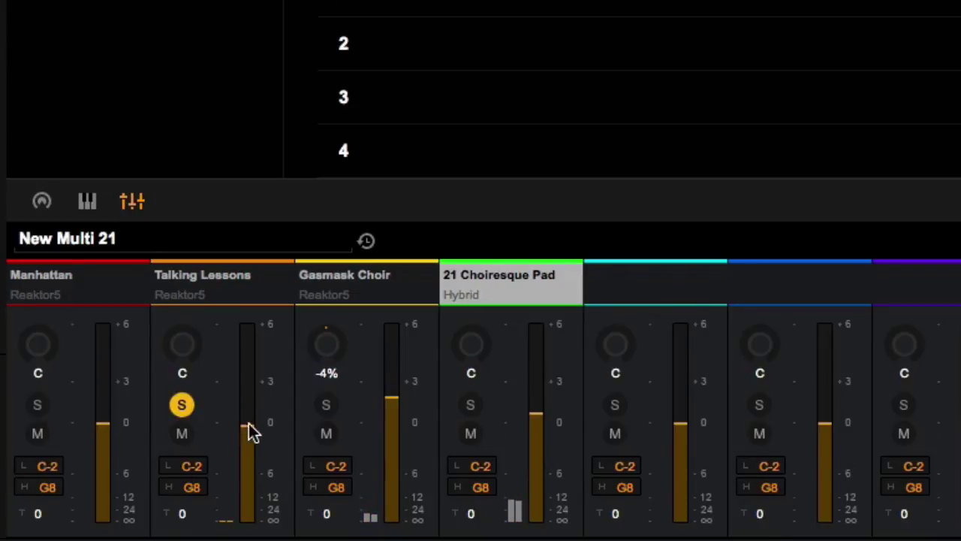
{"action": "left_click_drag", "start_coordinate": [247, 353], "coordinate": [247, 455]}
{"action": "left_click", "coordinate": [181, 406]}
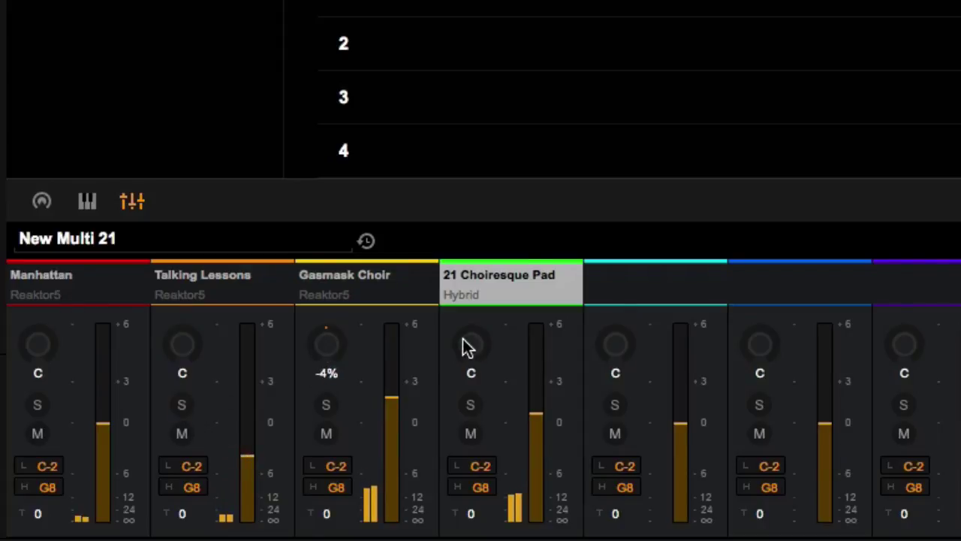
- Pan 21 Choiresque Pad to +63% and Manhattan to -84%, and raise Manhattan's volume
{"action": "left_click_drag", "start_coordinate": [463, 355], "coordinate": [472, 289]}
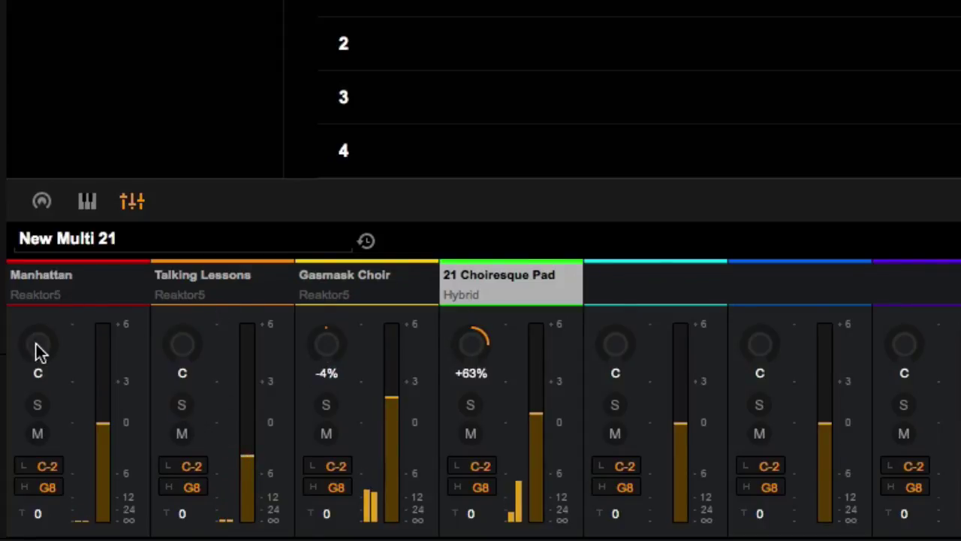
{"action": "left_click_drag", "start_coordinate": [36, 350], "coordinate": [37, 398]}
{"action": "left_click_drag", "start_coordinate": [104, 409], "coordinate": [103, 388]}
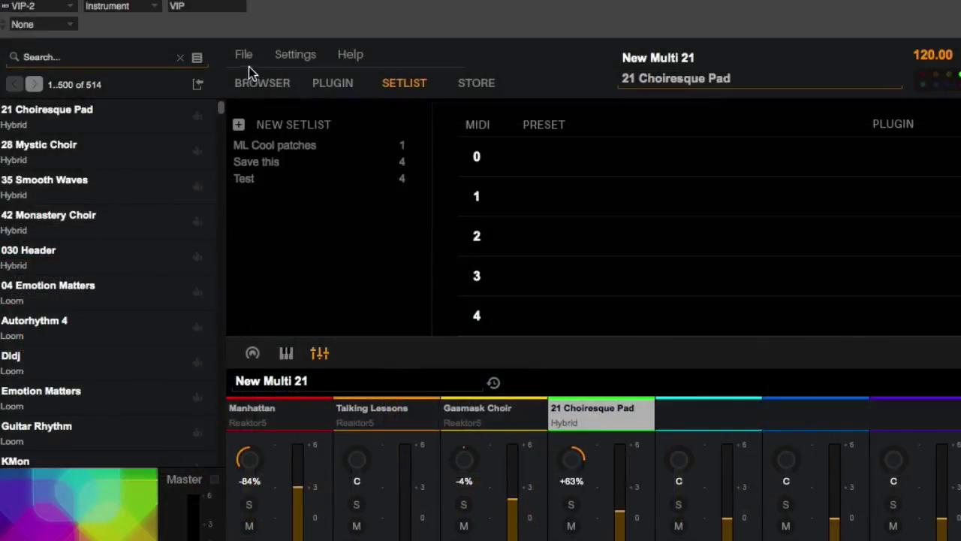
- Clear the Choir filter and put the 05 Hard Pusher patch into setlist MIDI slot 0
{"action": "left_click", "coordinate": [259, 83]}
{"action": "left_click", "coordinate": [570, 182]}
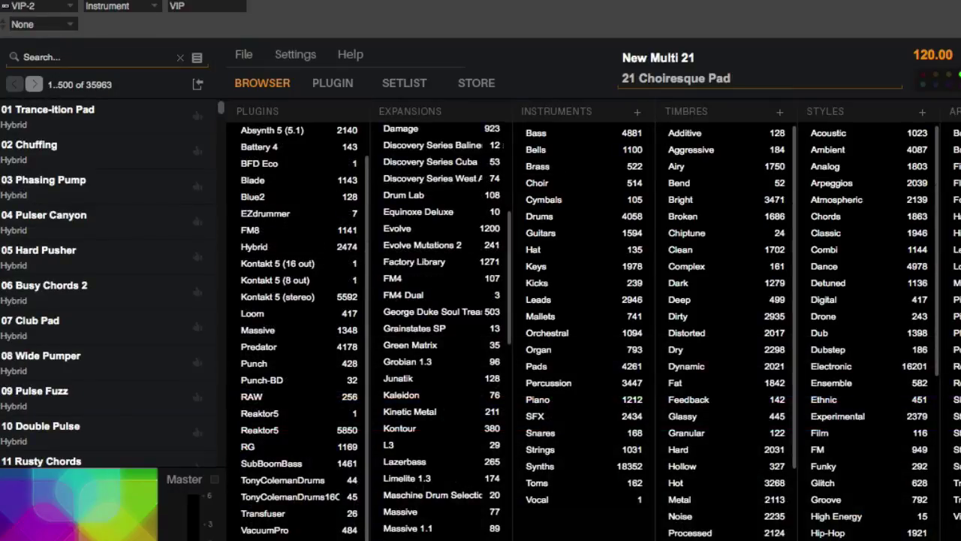
{"action": "left_click_drag", "start_coordinate": [68, 255], "coordinate": [39, 248]}
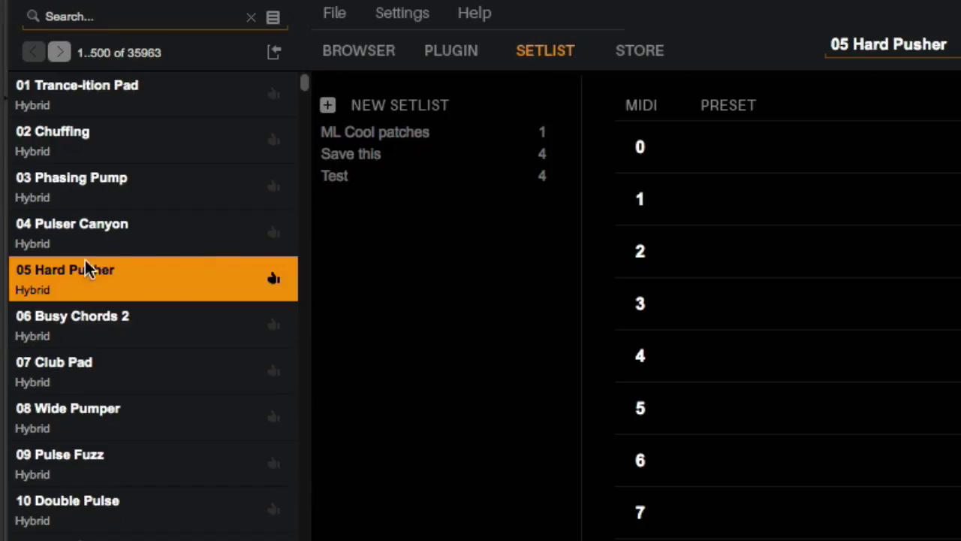
{"action": "left_click_drag", "start_coordinate": [82, 251], "coordinate": [702, 169]}
{"action": "left_click_drag", "start_coordinate": [898, 159], "coordinate": [896, 161]}
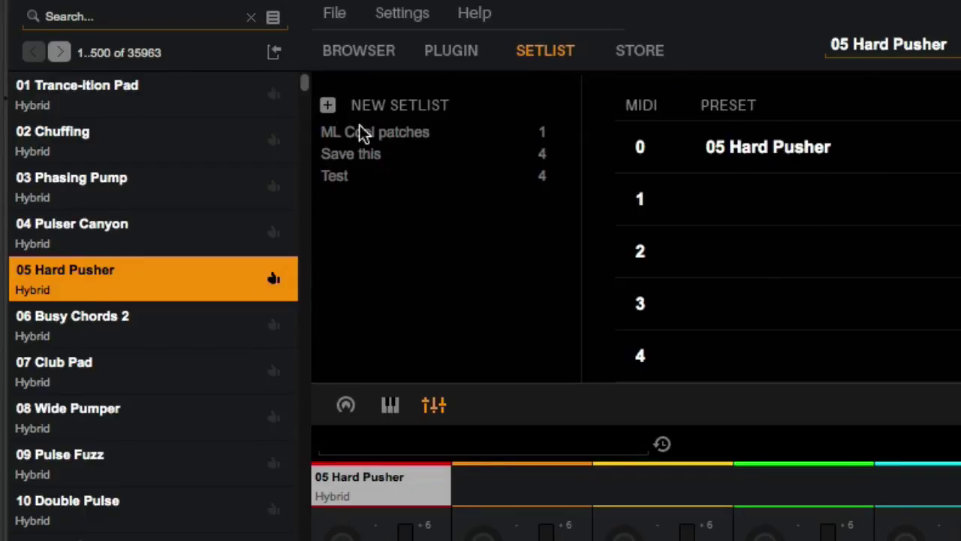
- Create a setlist named 'Gig' and place 03 Phasing Pump in its MIDI slot 0
{"action": "left_click", "coordinate": [328, 106]}
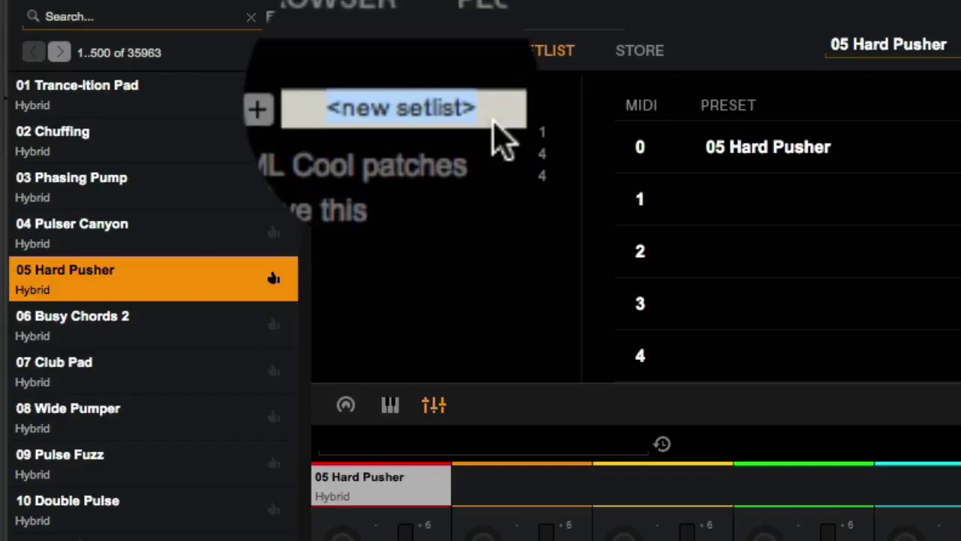
{"action": "type", "text": "Gig"}
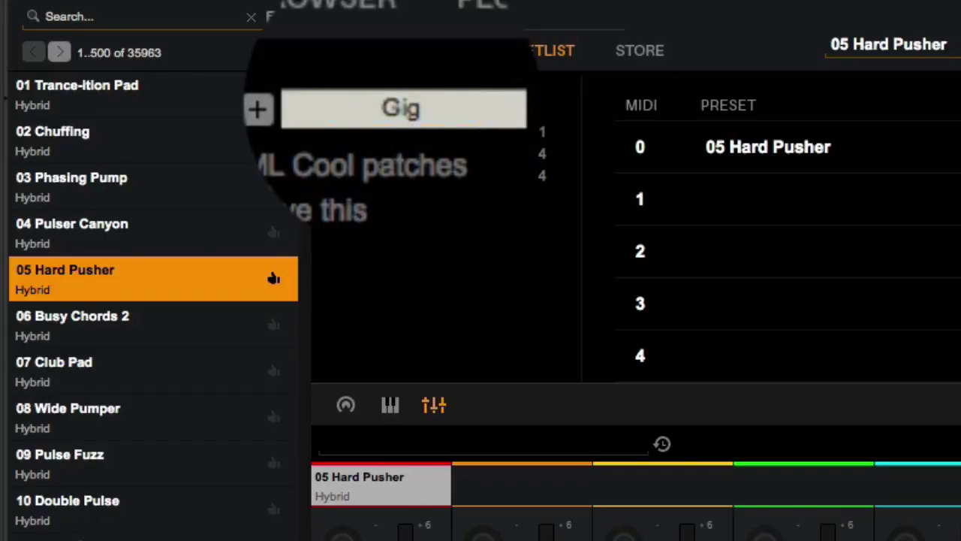
{"action": "key", "text": "Return"}
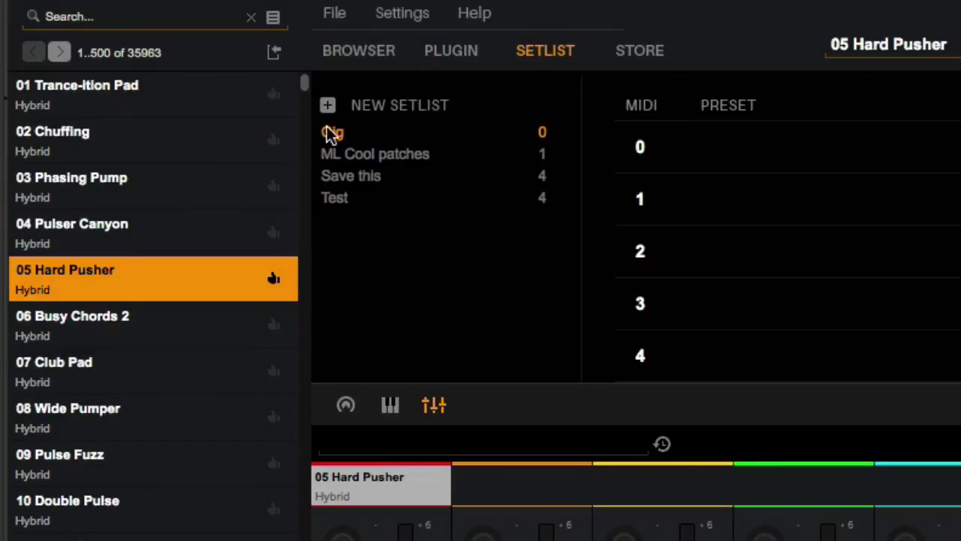
{"action": "left_click_drag", "start_coordinate": [42, 184], "coordinate": [738, 155]}
- Look through the ML Cool patches, Test and Save this setlists, then return to Gig
{"action": "left_click", "coordinate": [338, 154]}
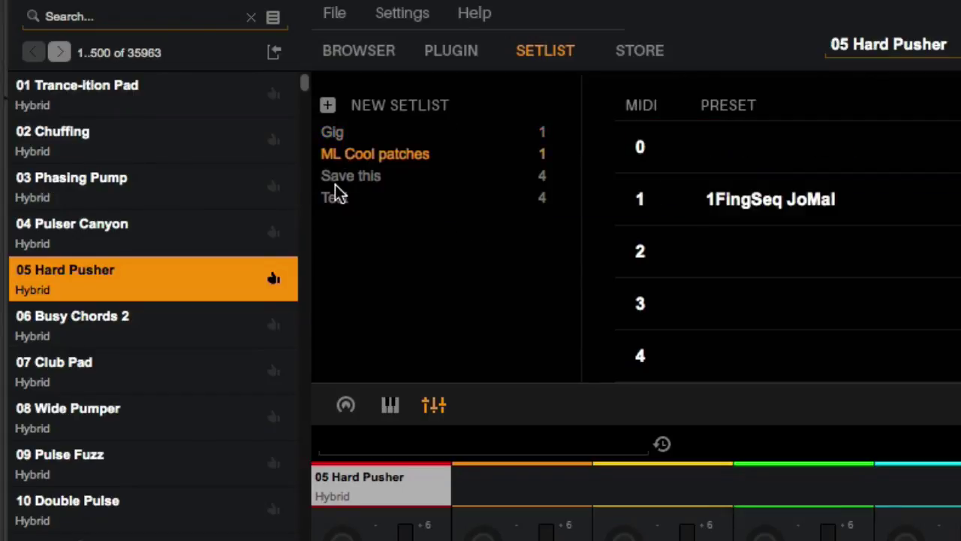
{"action": "left_click", "coordinate": [335, 191]}
{"action": "left_click", "coordinate": [347, 178]}
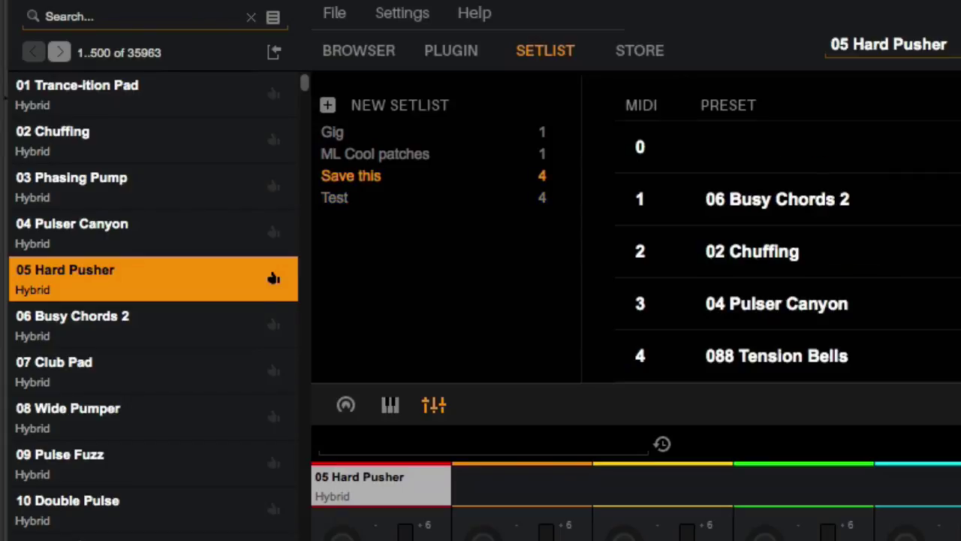
{"action": "scroll", "coordinate": [944, 208], "scroll_direction": "down", "scroll_amount": 20}
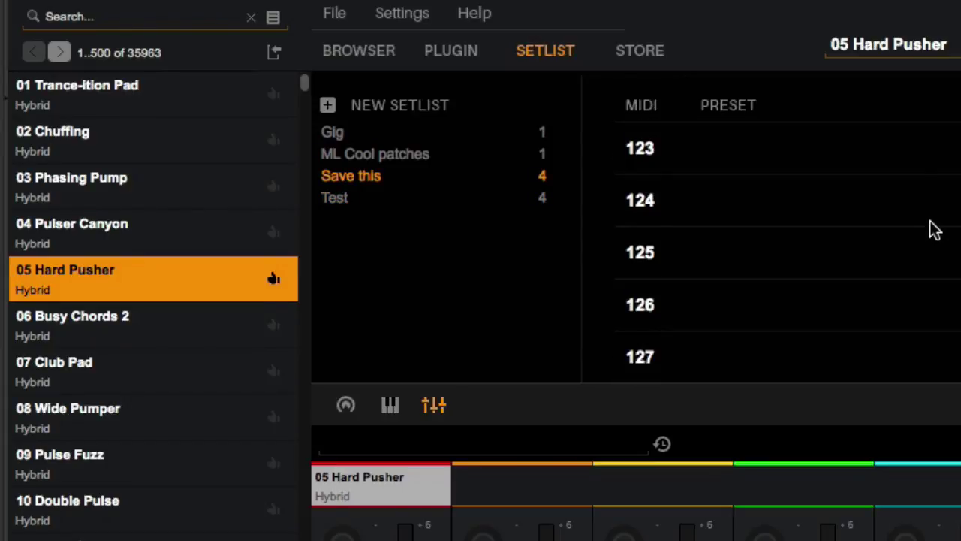
{"action": "scroll", "coordinate": [929, 229], "scroll_direction": "up", "scroll_amount": 20}
{"action": "scroll", "coordinate": [911, 225], "scroll_direction": "down", "scroll_amount": 20}
{"action": "scroll", "coordinate": [927, 232], "scroll_direction": "up", "scroll_amount": 12}
{"action": "scroll", "coordinate": [912, 225], "scroll_direction": "up", "scroll_amount": 20}
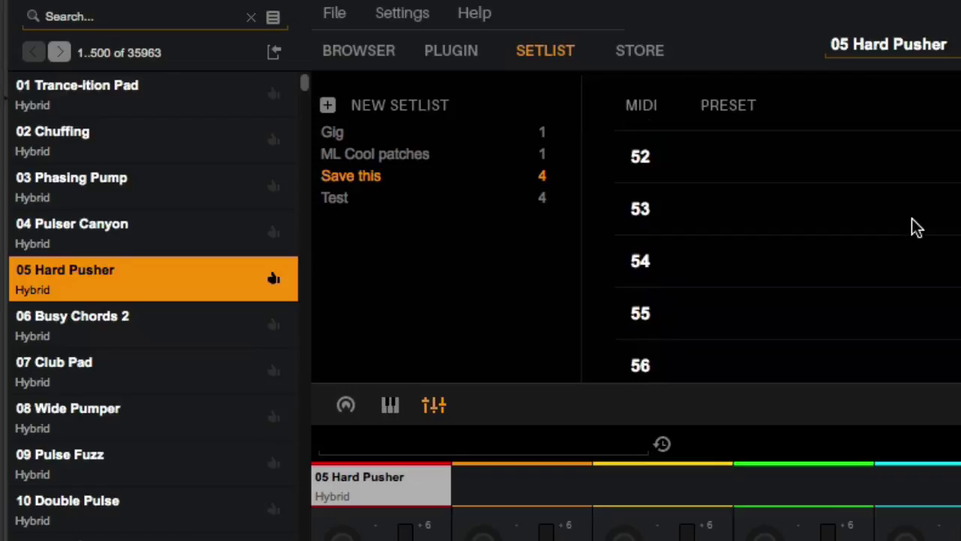
{"action": "left_click", "coordinate": [331, 132]}
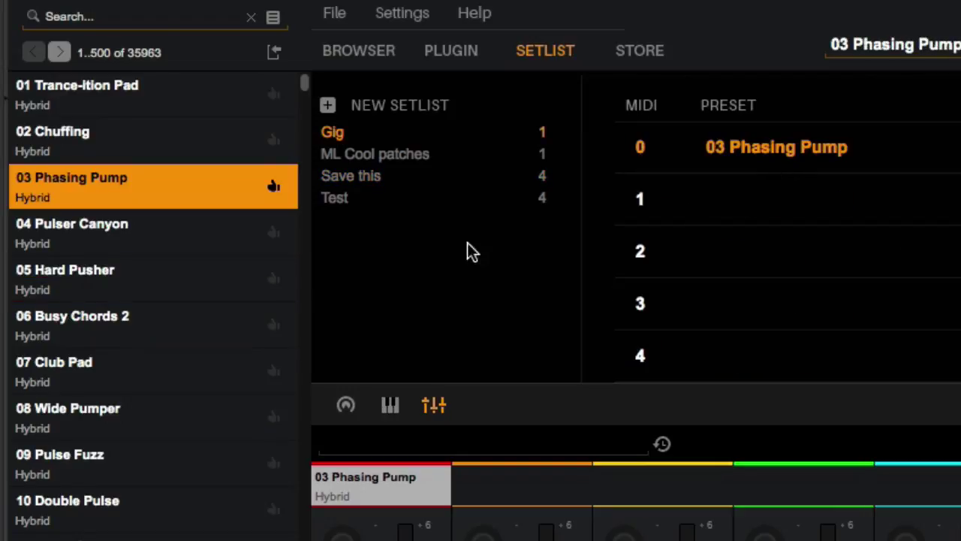
- Switch to the ML Cool patches setlist and load its 1FingSeq JoMal patch
{"action": "left_click", "coordinate": [363, 156]}
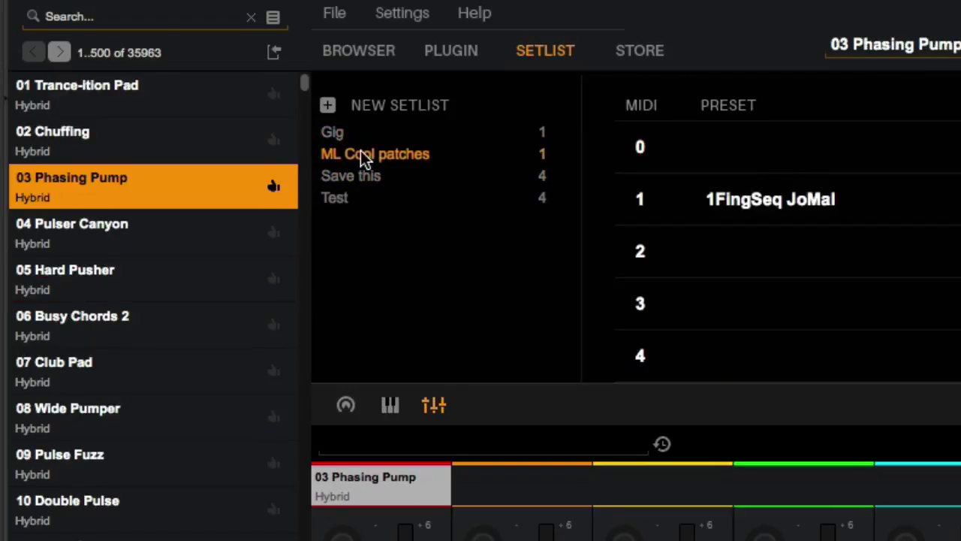
{"action": "double_click", "coordinate": [794, 194]}
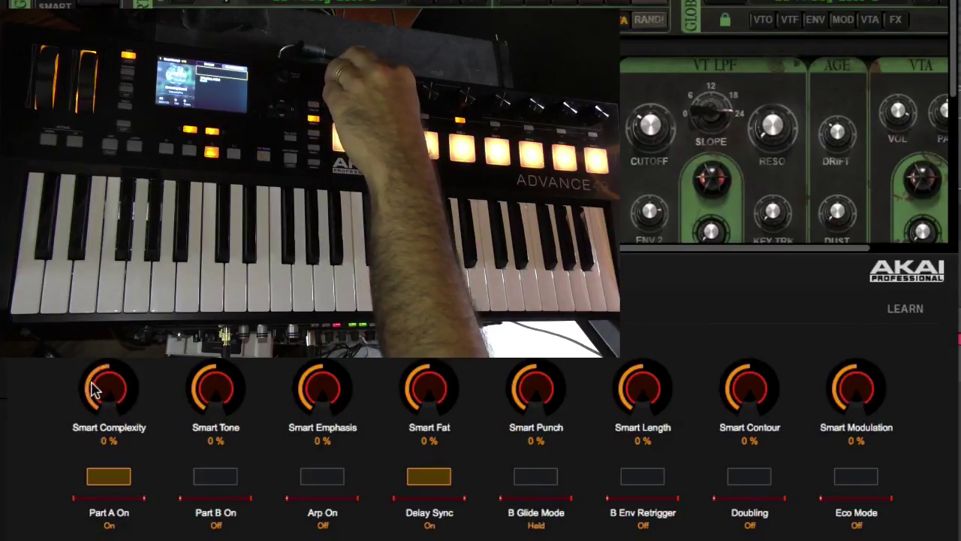
- Raise Smart Complexity to +6%, then toggle Part A off and on to compare, leaving it on
{"action": "mouse_move", "coordinate": [98, 377]}
{"action": "left_mouse_down"}
{"action": "mouse_move", "coordinate": [92, 403]}
{"action": "mouse_move", "coordinate": [95, 359]}
{"action": "left_mouse_up"}
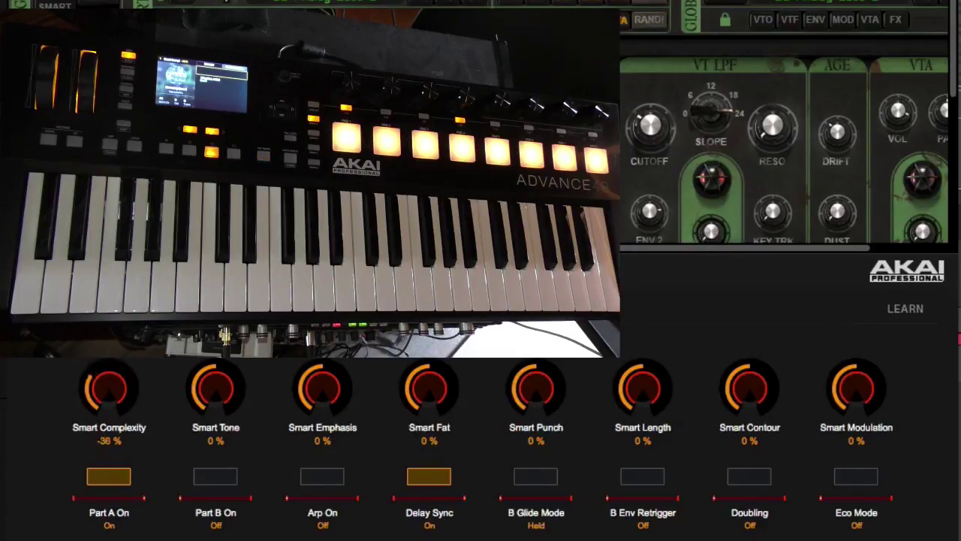
{"action": "left_click", "coordinate": [117, 479]}
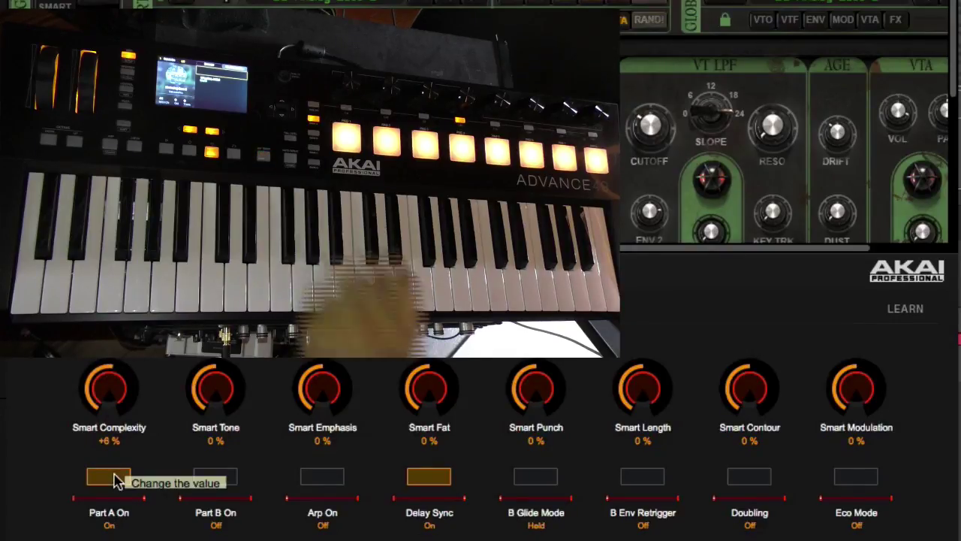
{"action": "left_click", "coordinate": [116, 479]}
{"action": "left_click", "coordinate": [116, 479]}
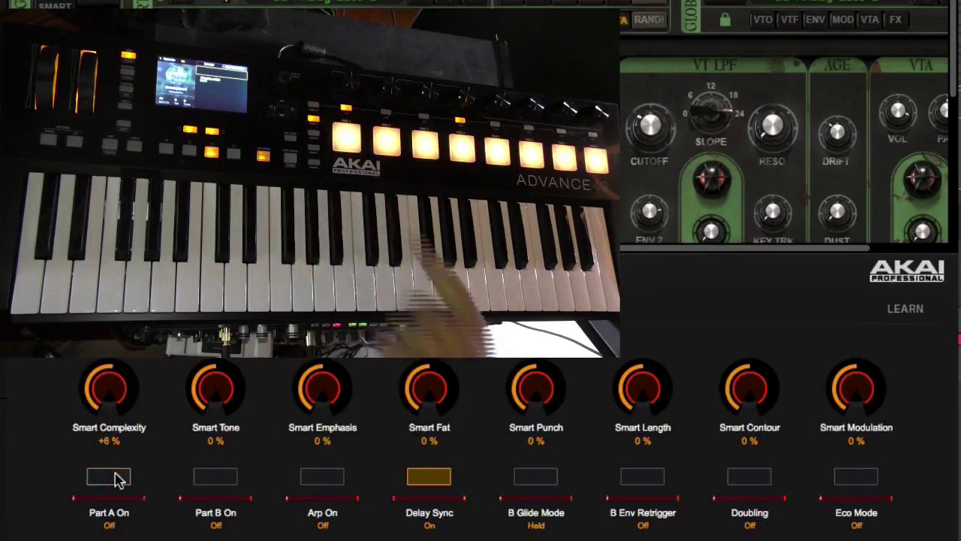
{"action": "left_click", "coordinate": [116, 479]}
{"action": "left_click", "coordinate": [116, 479]}
{"action": "left_click", "coordinate": [117, 479]}
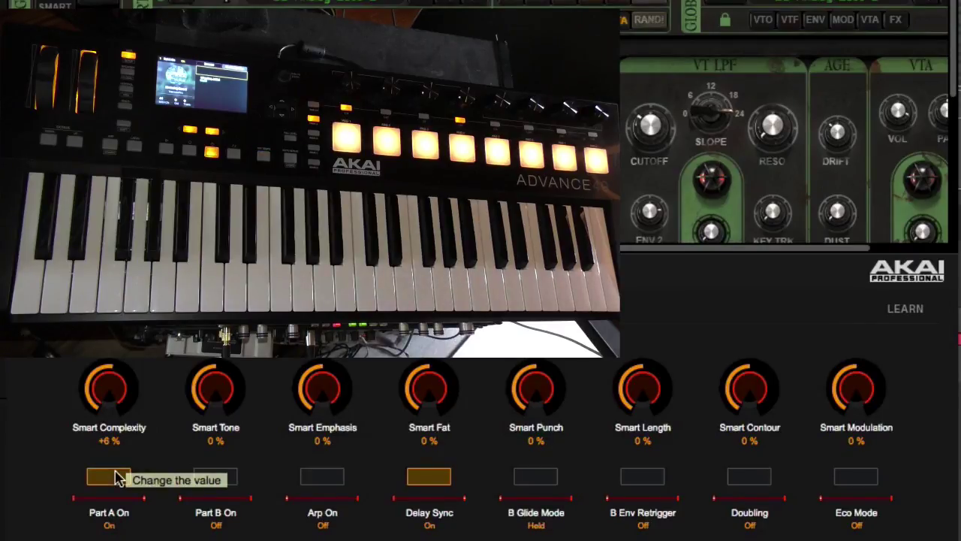
{"action": "left_click", "coordinate": [126, 485]}
{"action": "left_click", "coordinate": [126, 485]}
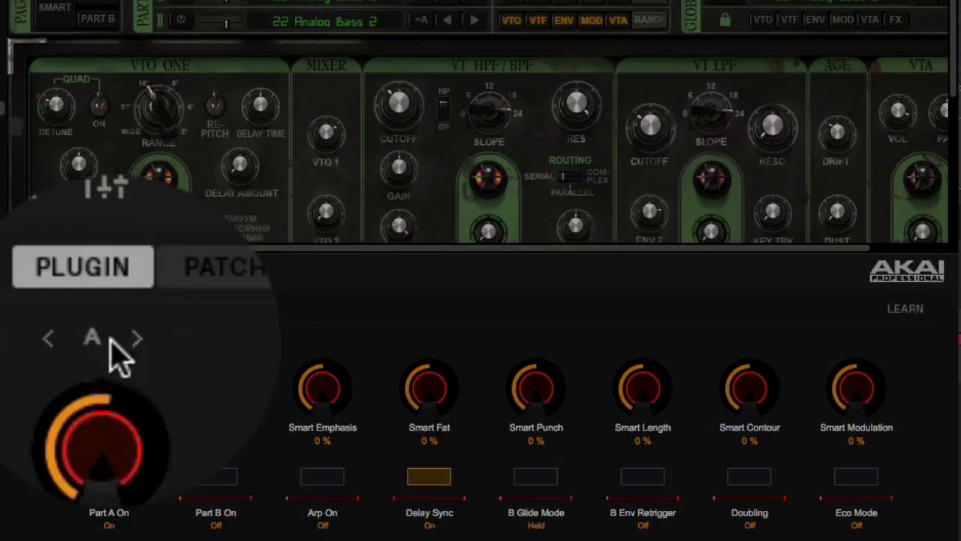
{"action": "left_click", "coordinate": [124, 339]}
{"action": "left_click", "coordinate": [124, 340]}
{"action": "left_click", "coordinate": [124, 340]}
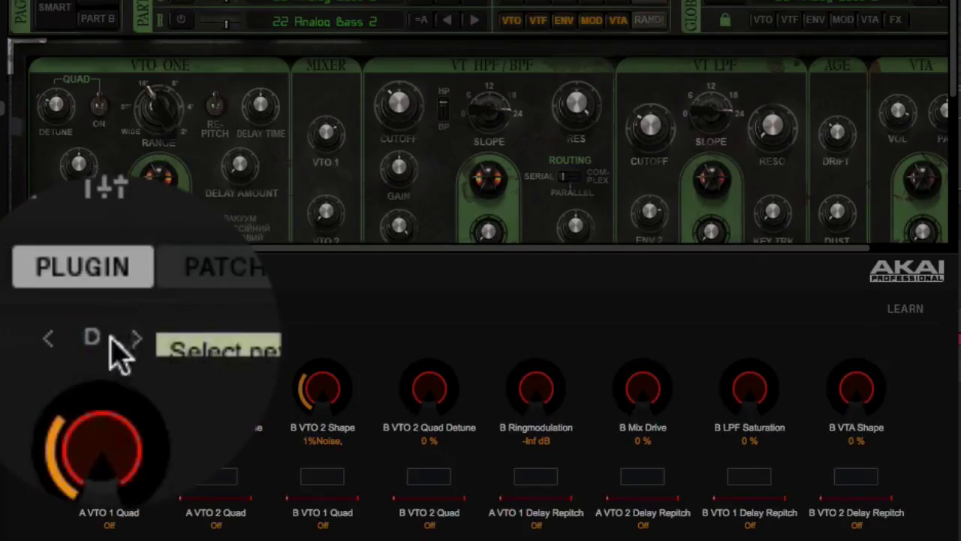
{"action": "left_click", "coordinate": [48, 338]}
{"action": "left_click", "coordinate": [48, 338]}
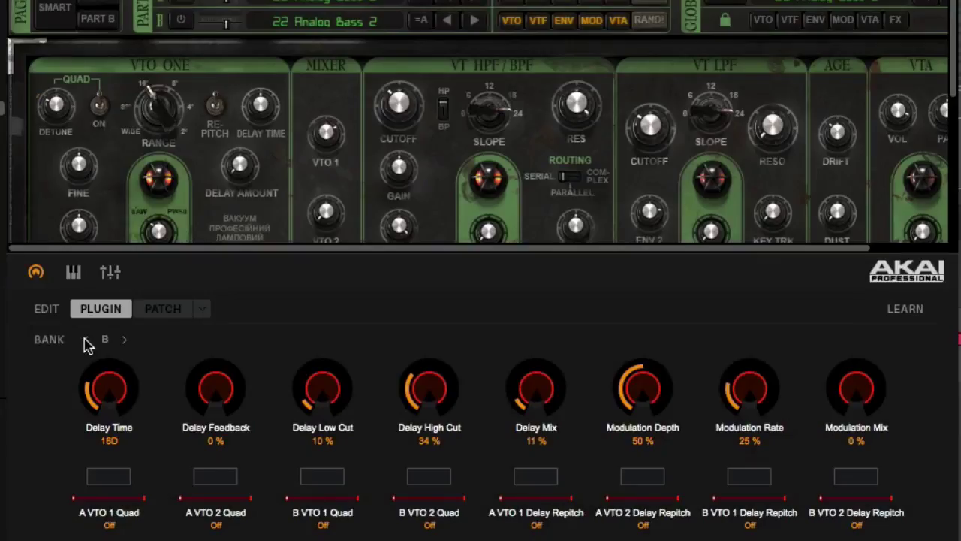
{"action": "left_click", "coordinate": [87, 340]}
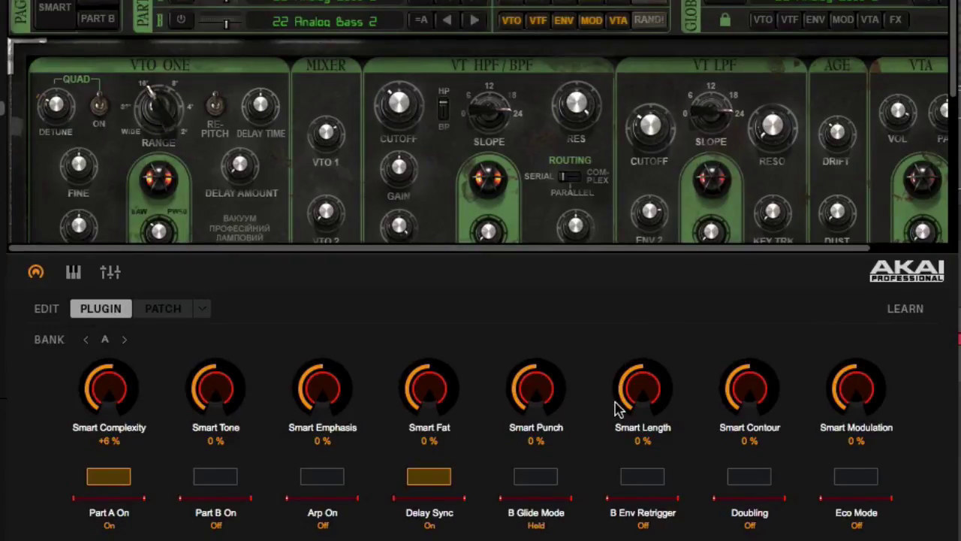
- Use LEARN to remap the Smart Complexity knob to A VTO 2 Quad Detune, set to 26%
{"action": "left_click", "coordinate": [915, 314]}
{"action": "left_click_drag", "start_coordinate": [225, 35], "coordinate": [231, 80]}
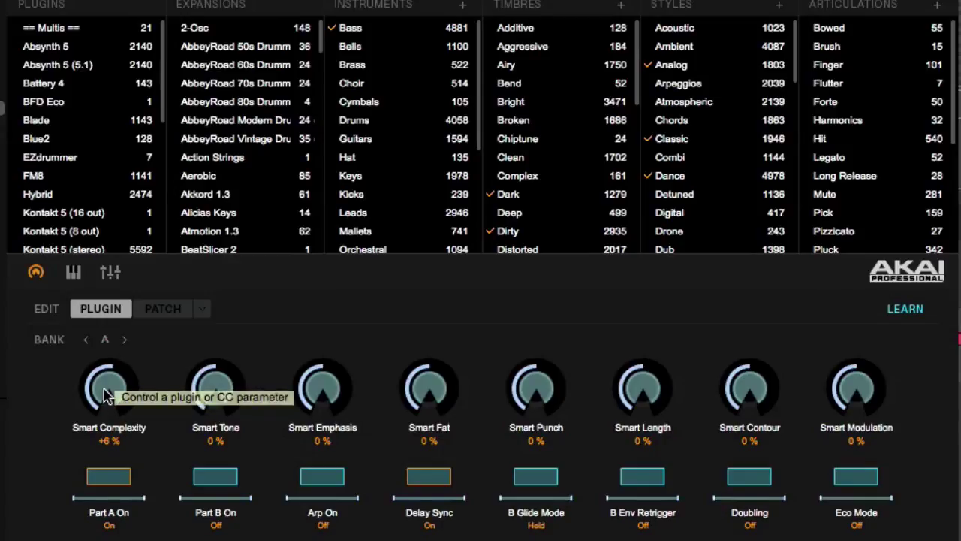
{"action": "left_click", "coordinate": [105, 391]}
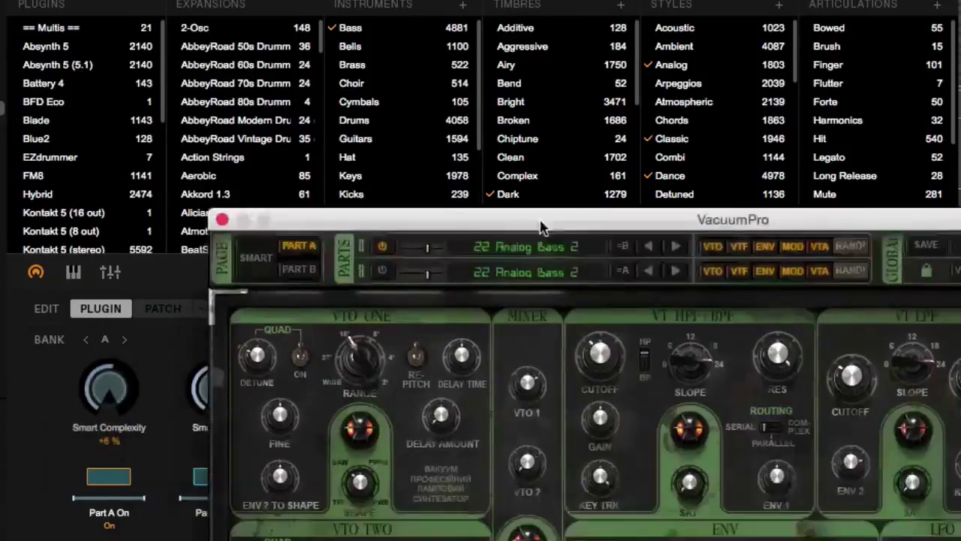
{"action": "left_click_drag", "start_coordinate": [540, 228], "coordinate": [616, 17]}
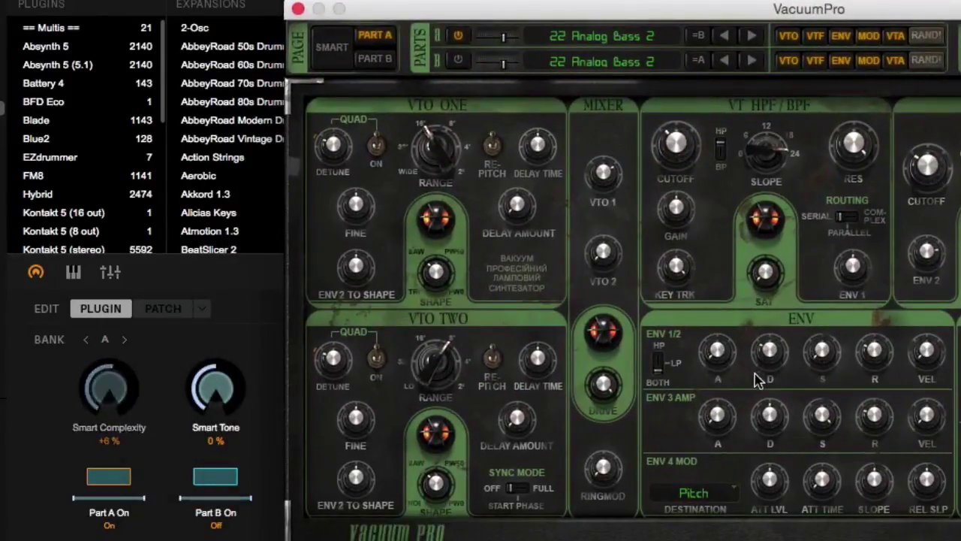
{"action": "left_click", "coordinate": [328, 340]}
{"action": "left_click_drag", "start_coordinate": [324, 322], "coordinate": [322, 359]}
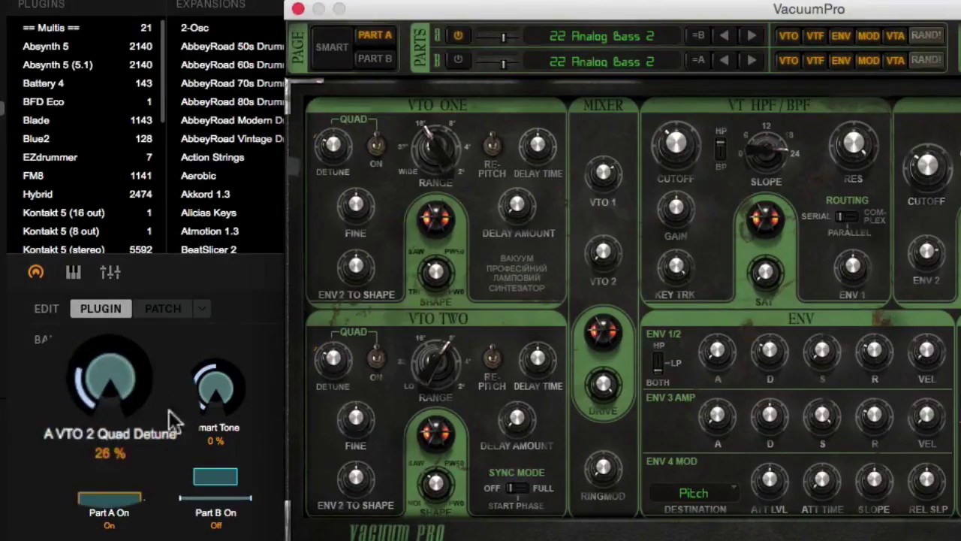